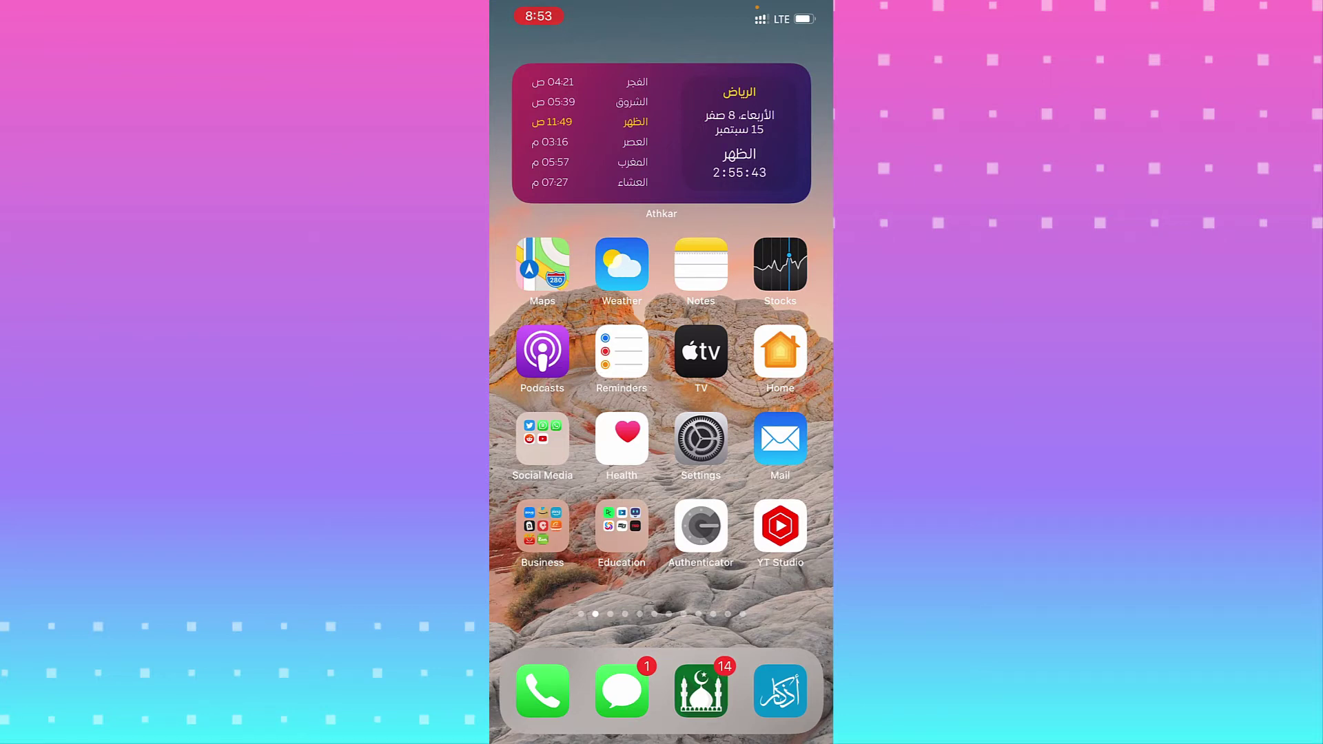
Go to Settings > Accessibility > Touch to reach the AssistiveTouch and Reachability options.
click(699, 439)
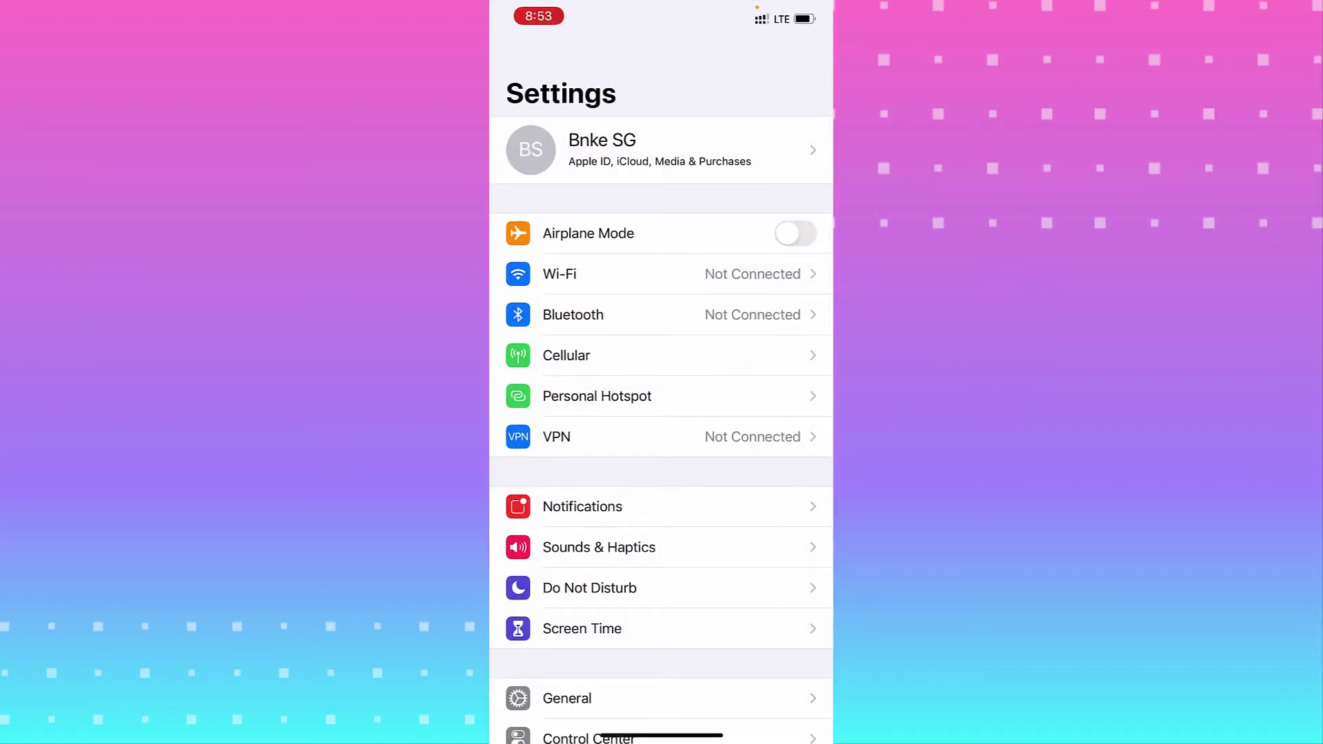
scroll(661, 413, down, 5)
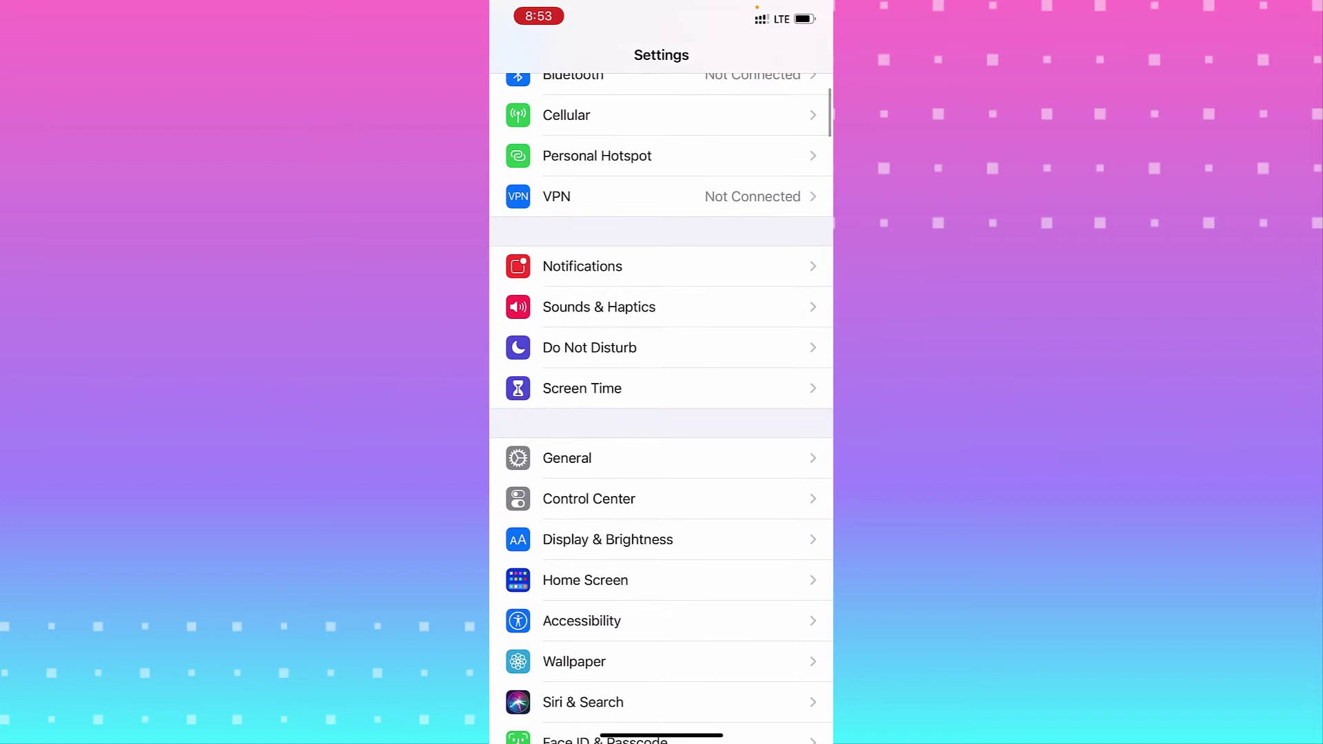
click(583, 620)
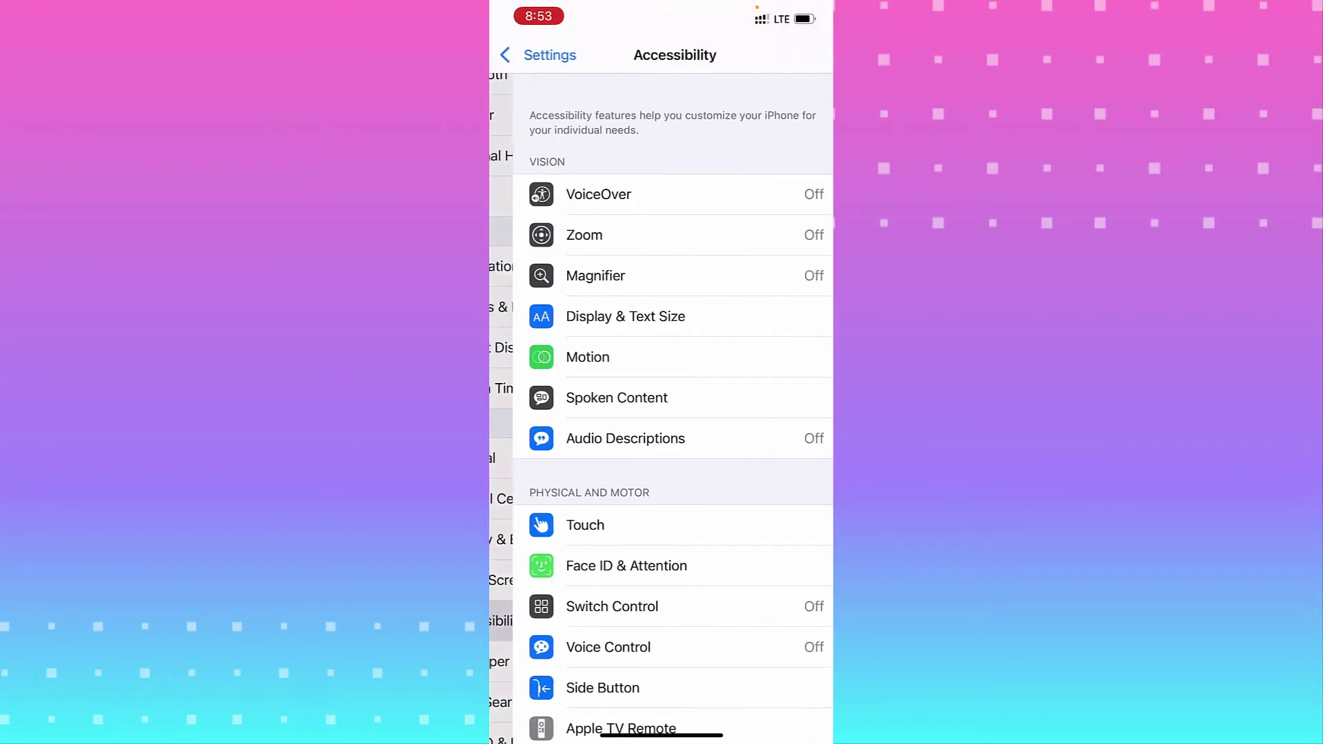
scroll(662, 413, down, 2)
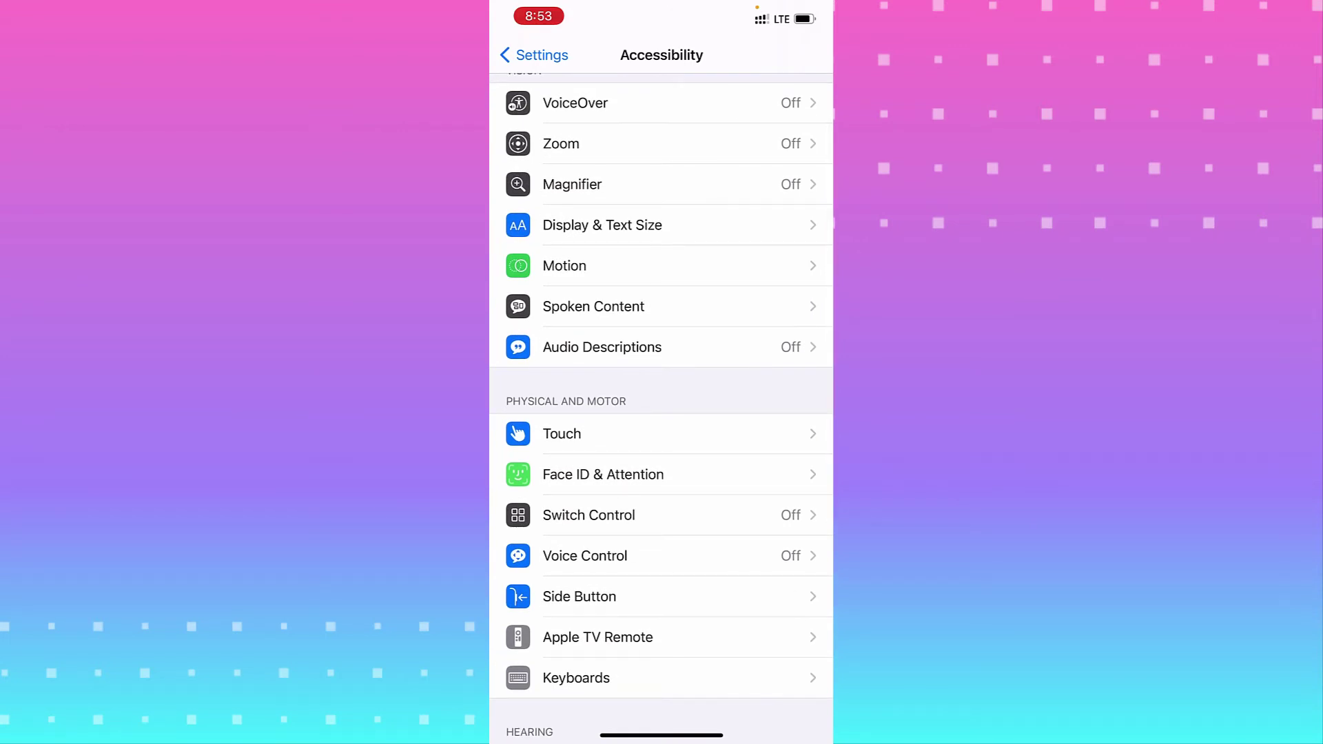
click(561, 434)
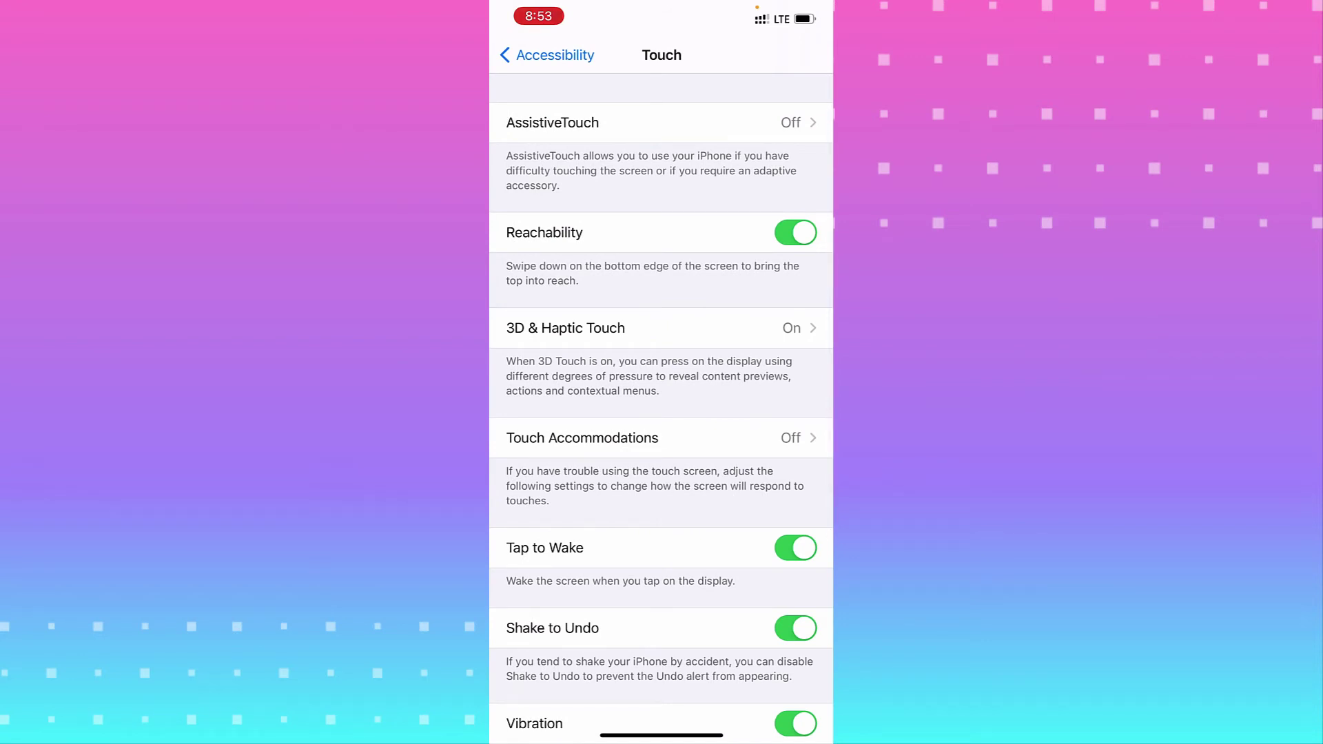
Switch the AssistiveTouch toggle on and tap the floating button that appears.
click(562, 122)
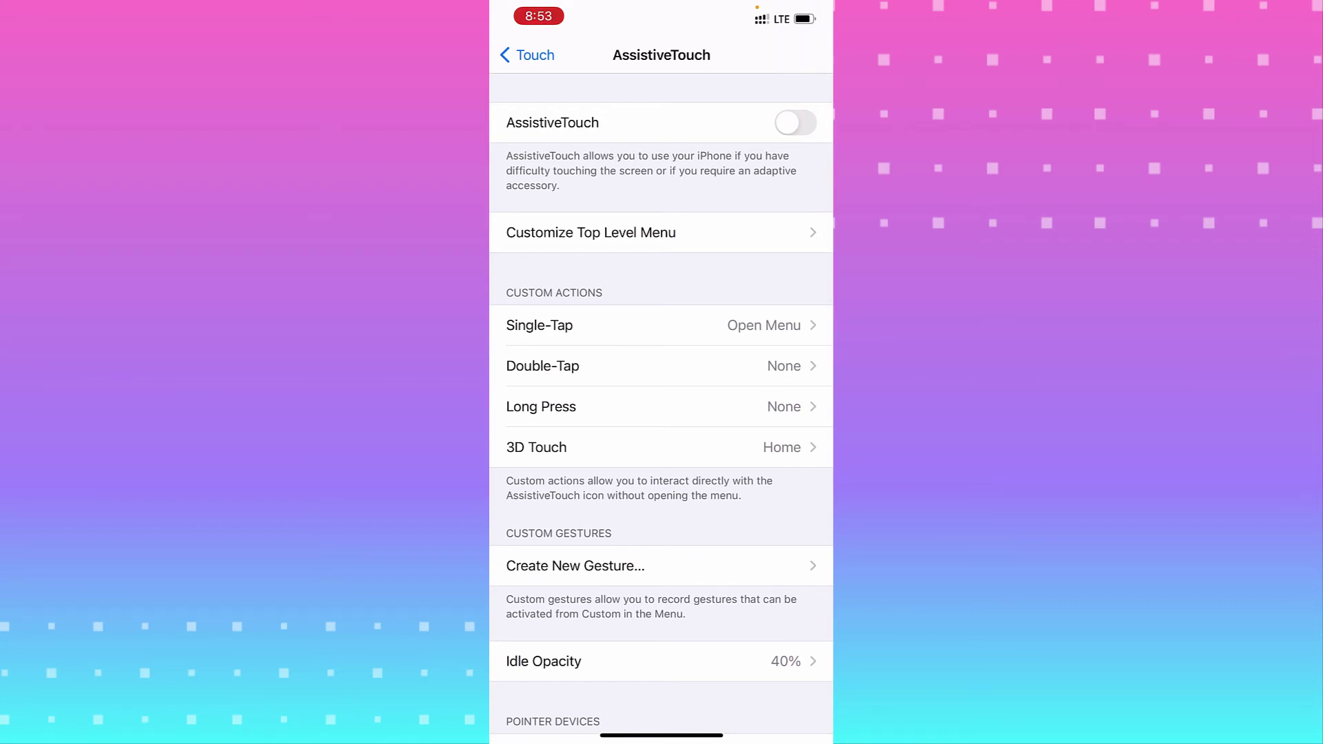
click(794, 122)
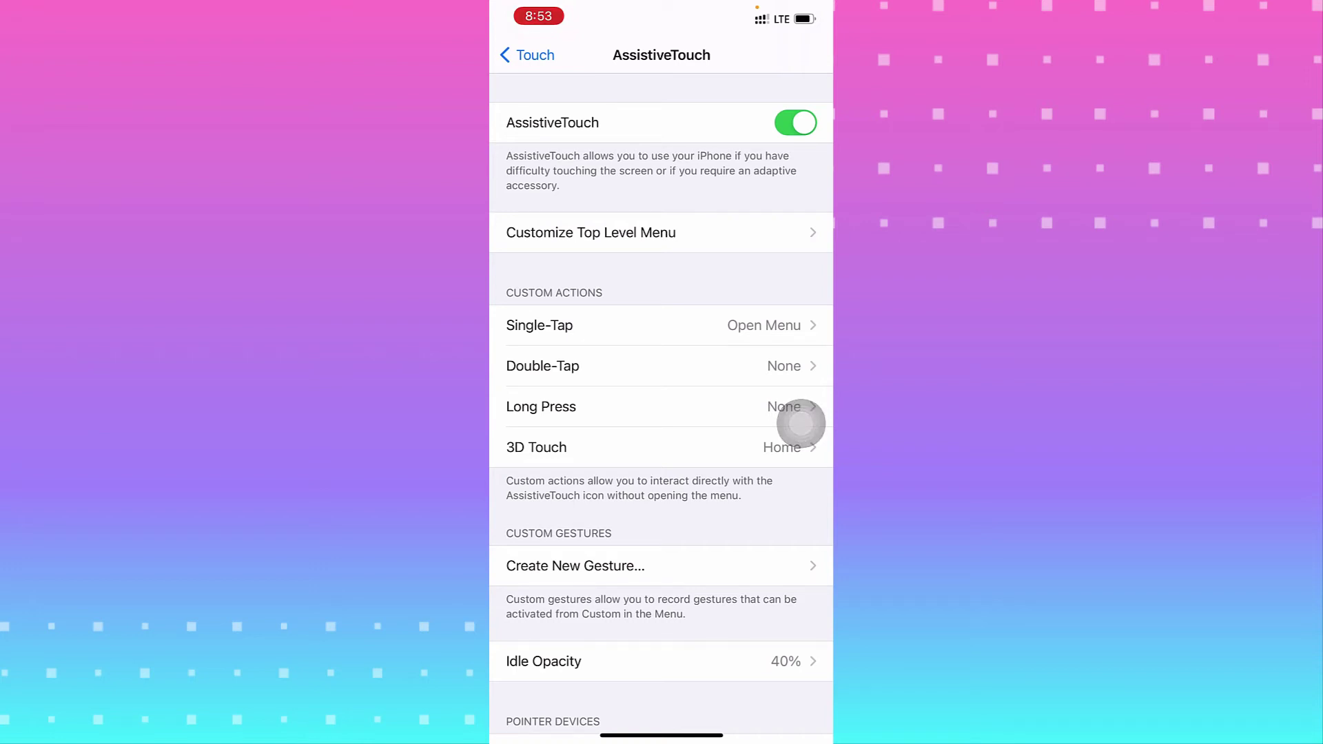
click(798, 423)
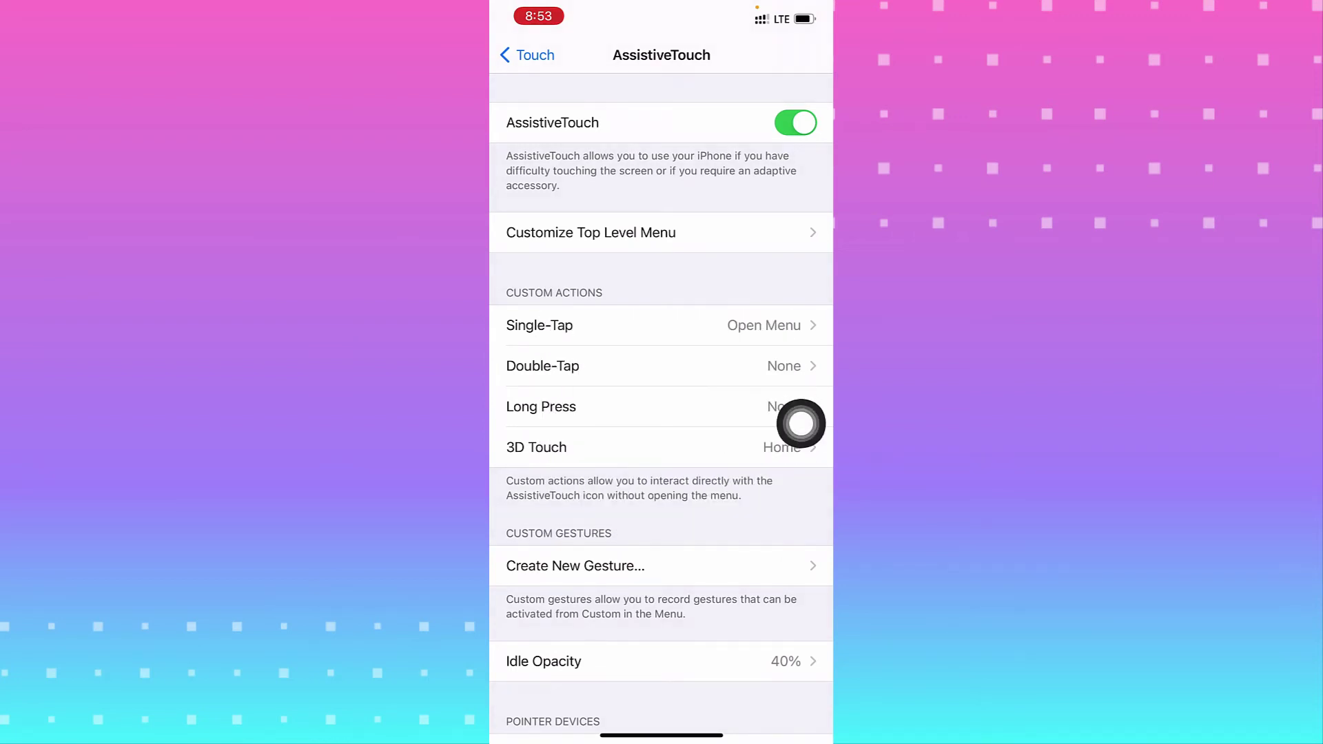
Use the AssistiveTouch Home option, then reopen the floating menu over the home screen.
click(801, 422)
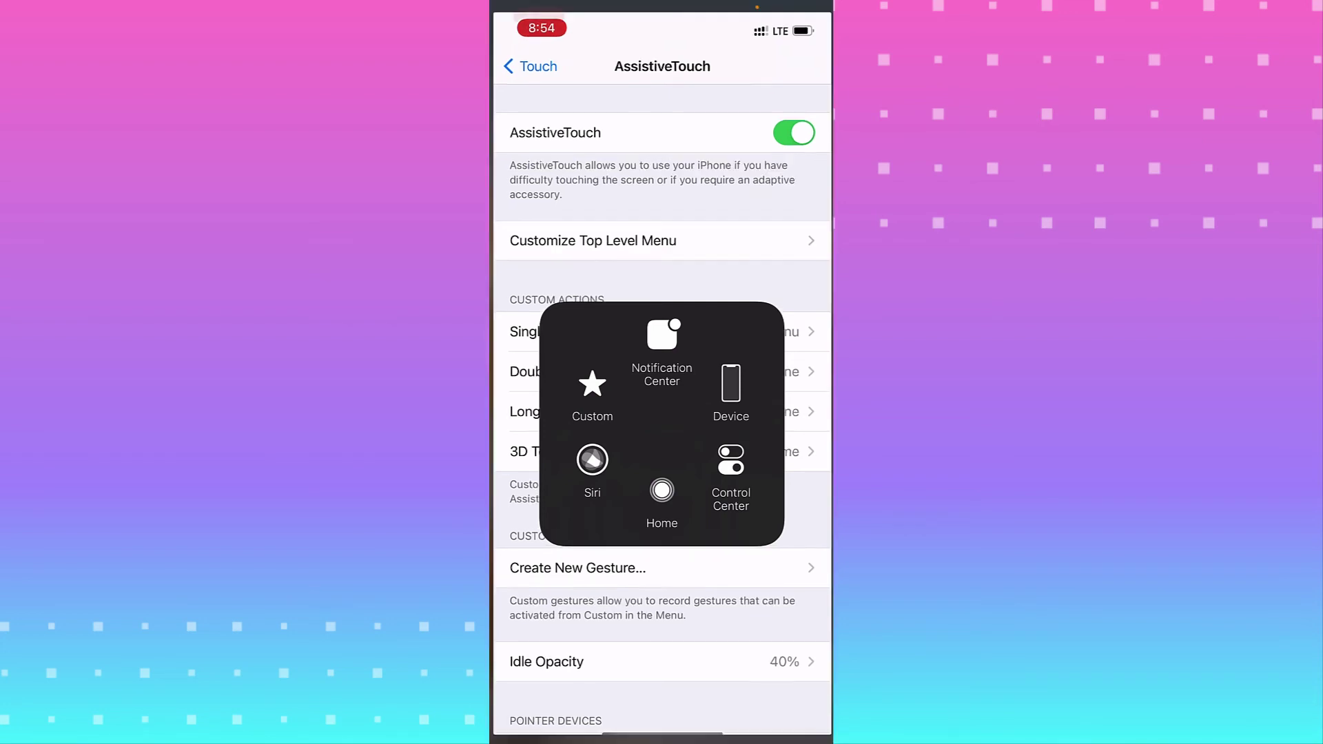
click(661, 491)
click(797, 422)
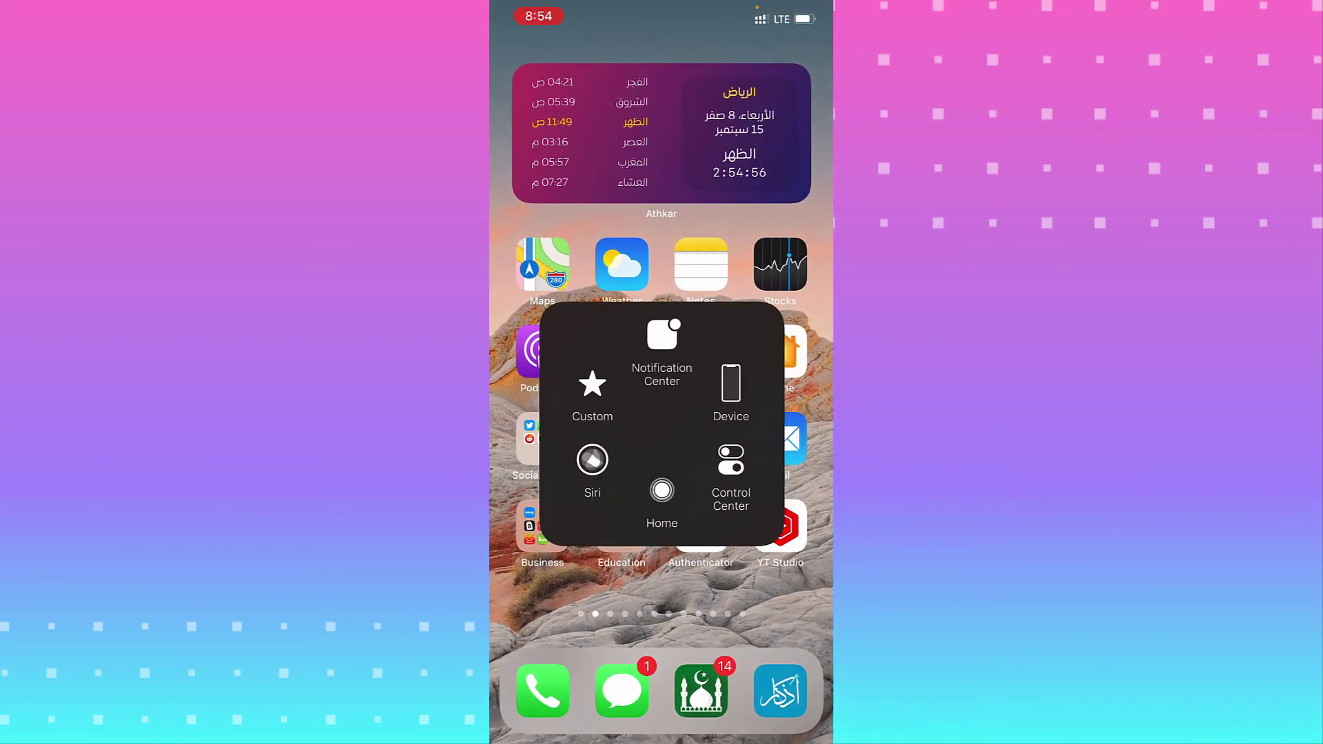